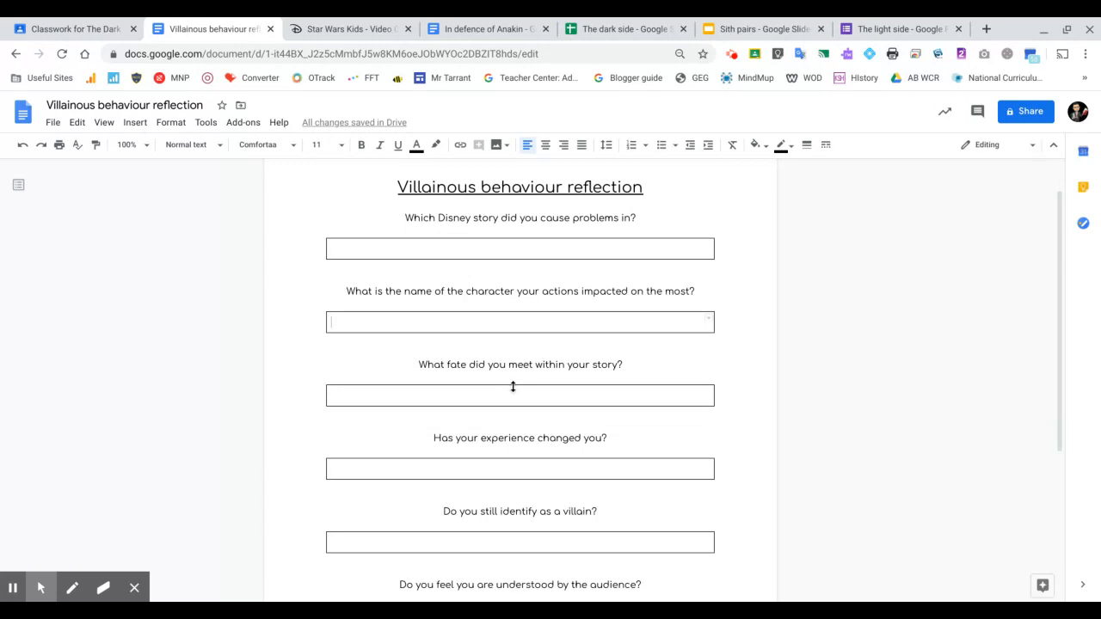
Step: Switch to Google Classroom and create a new assignment titled "Self reflection sheet" in The Dark Side class
scroll(512, 391, "up", 1)
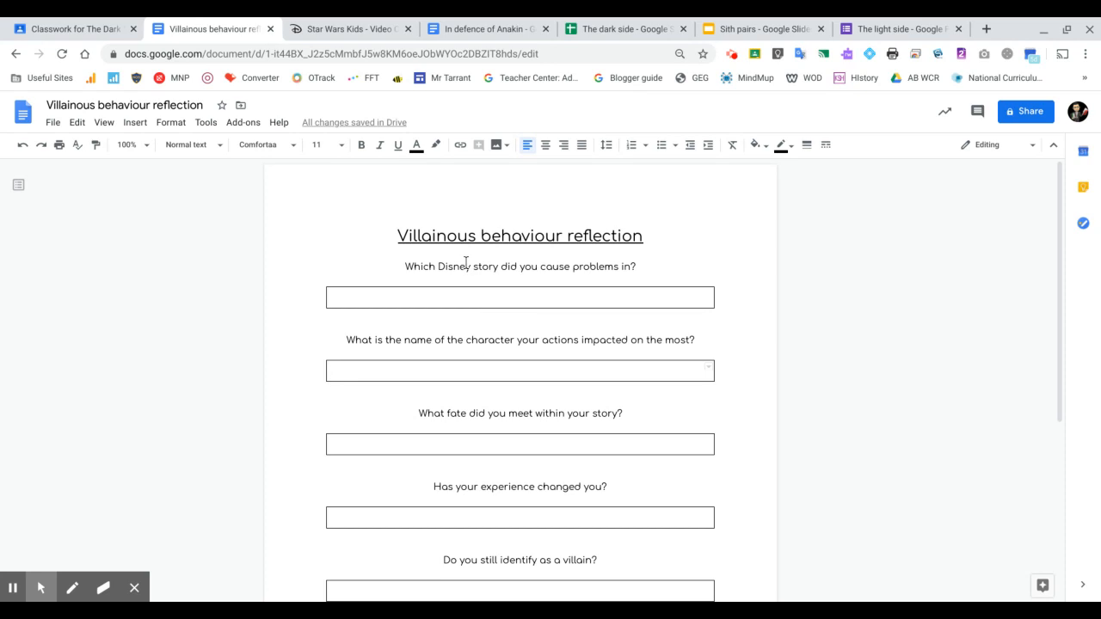
left_click(86, 35)
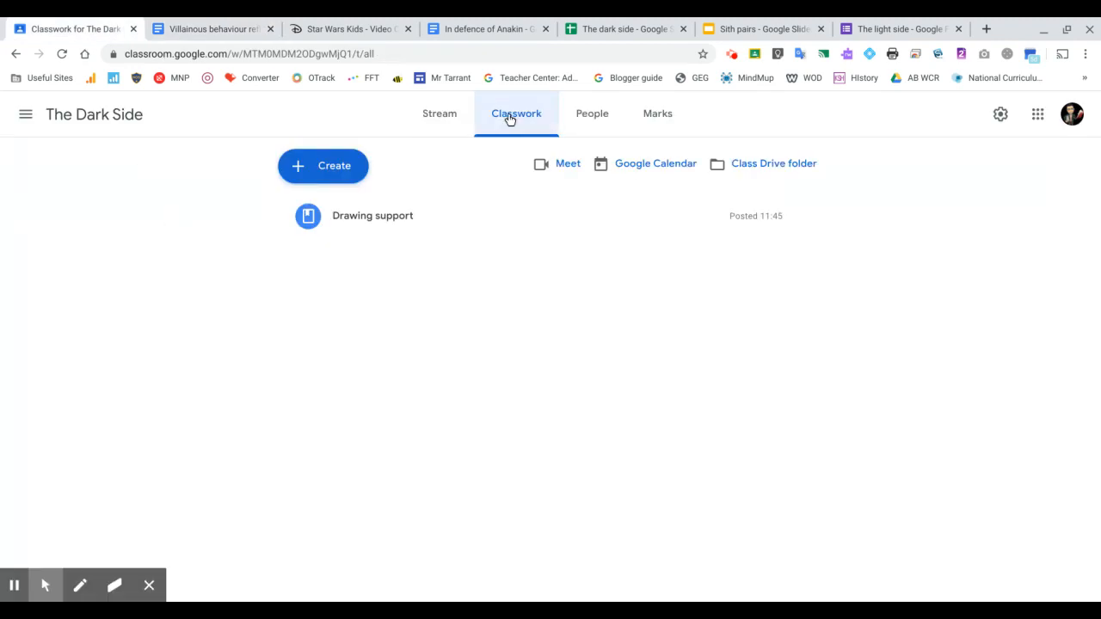
left_click(339, 169)
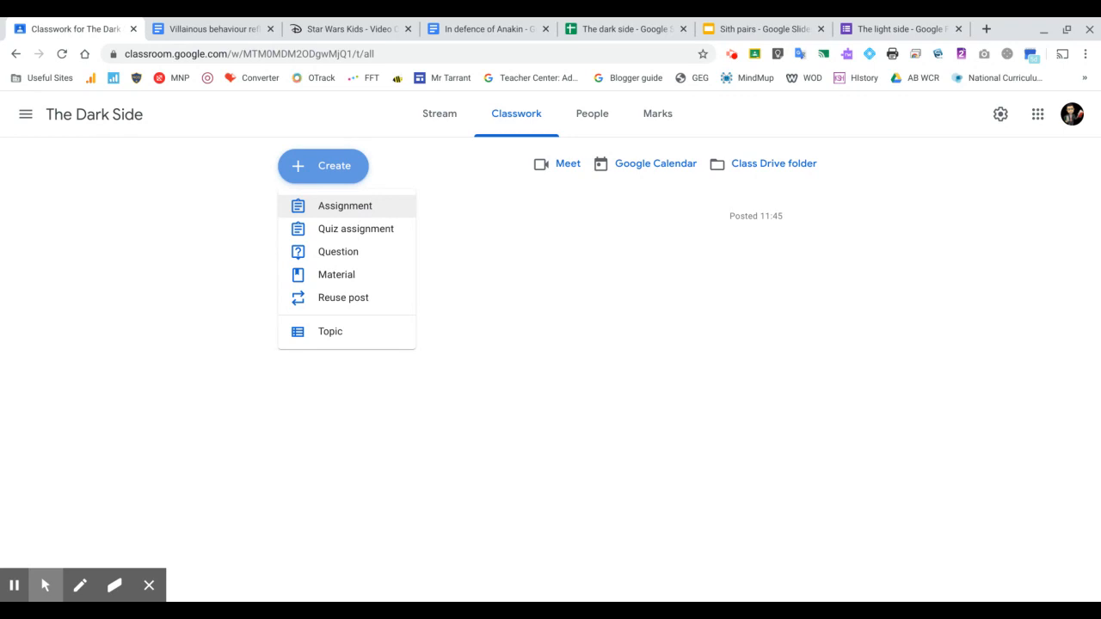
left_click(348, 209)
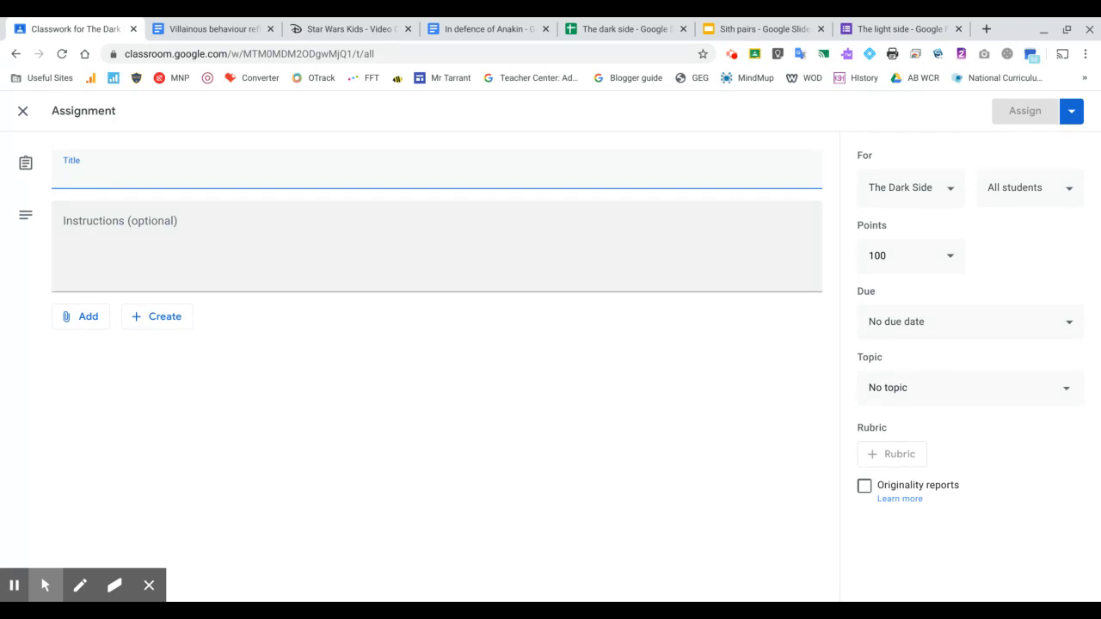
type("R")
key("BackSpace")
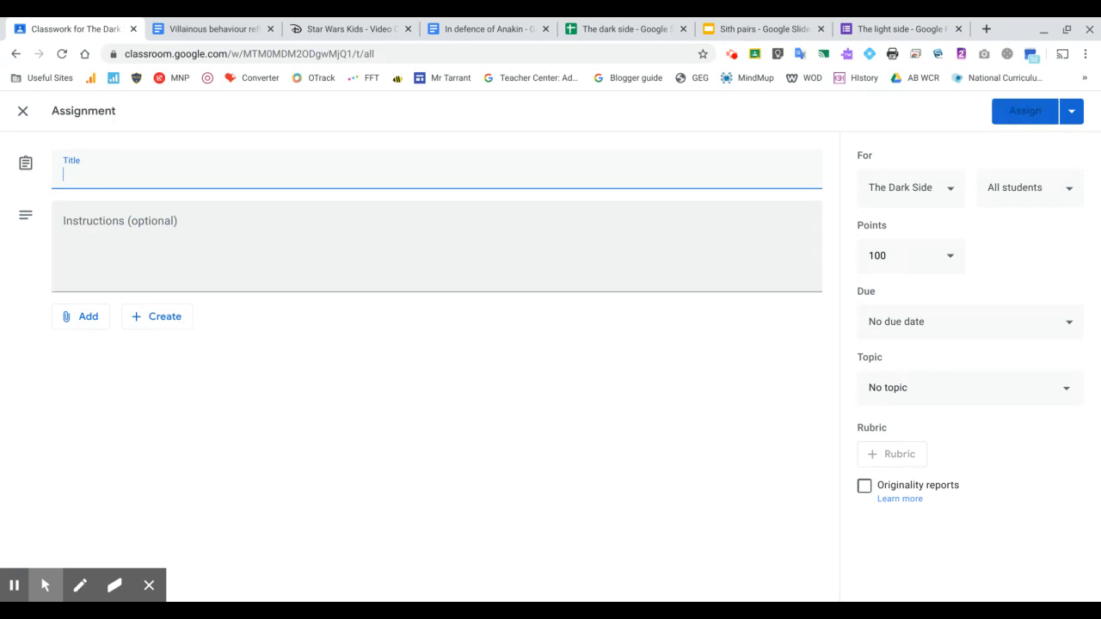
type("Sel")
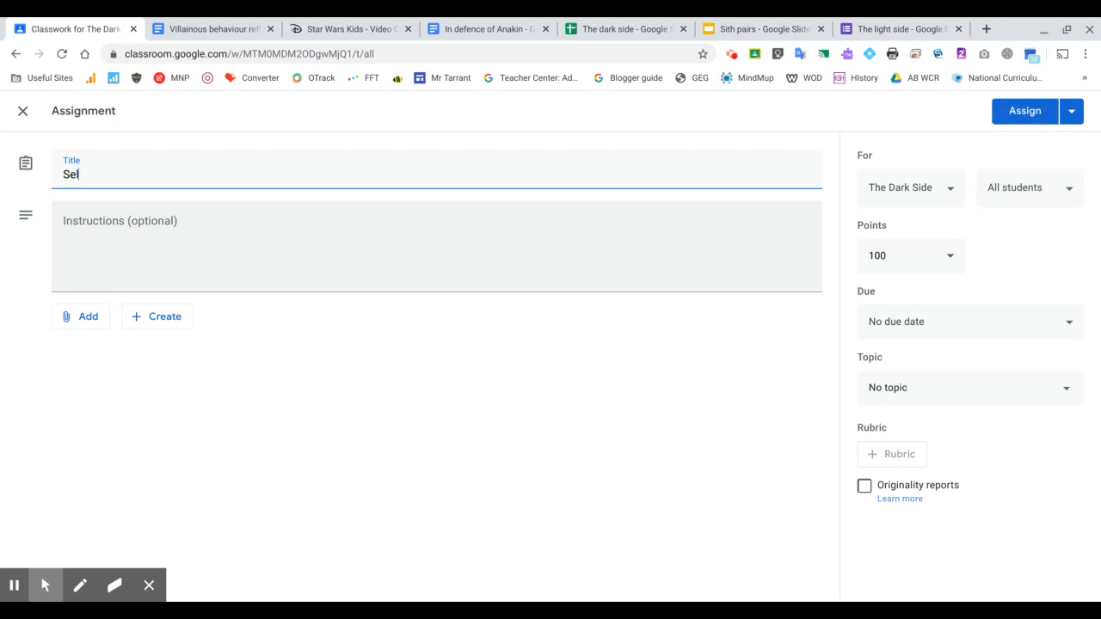
type("f reflection sheet")
Step: Enter "Complete the sheet by answering carefully in the boxes." as the first line of the assignment instructions
left_click(91, 219)
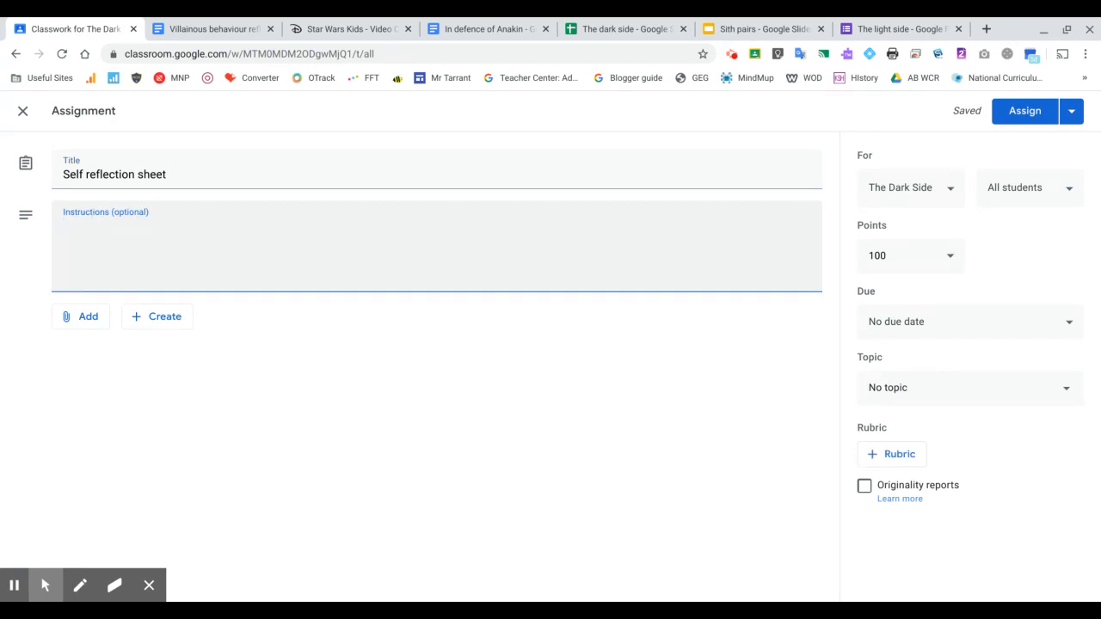
type("Complete the she")
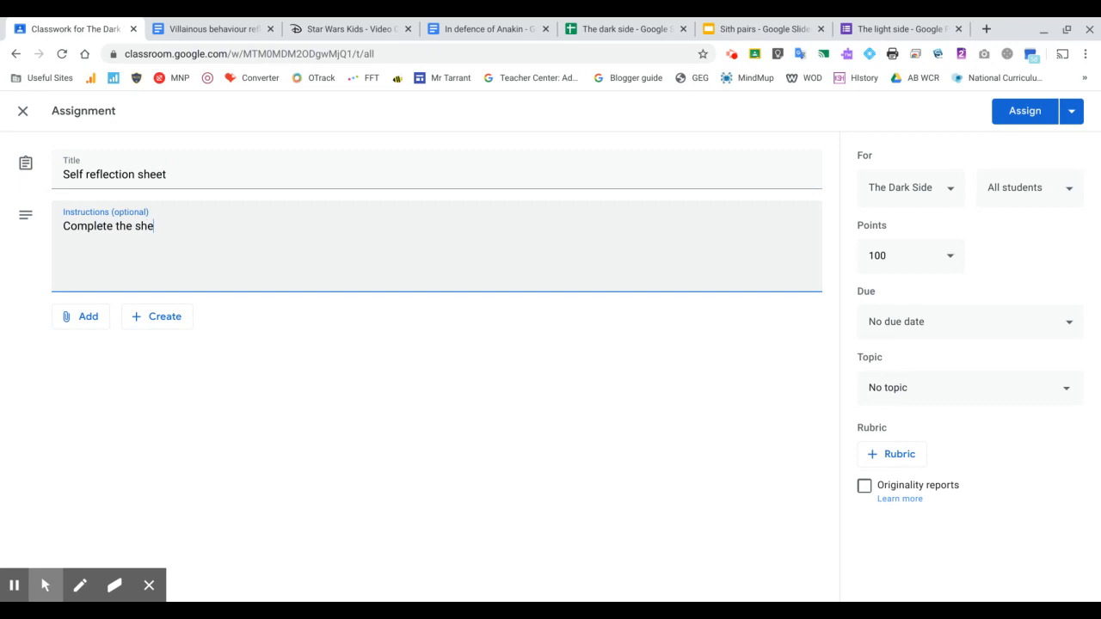
type("et by asnwering carefull")
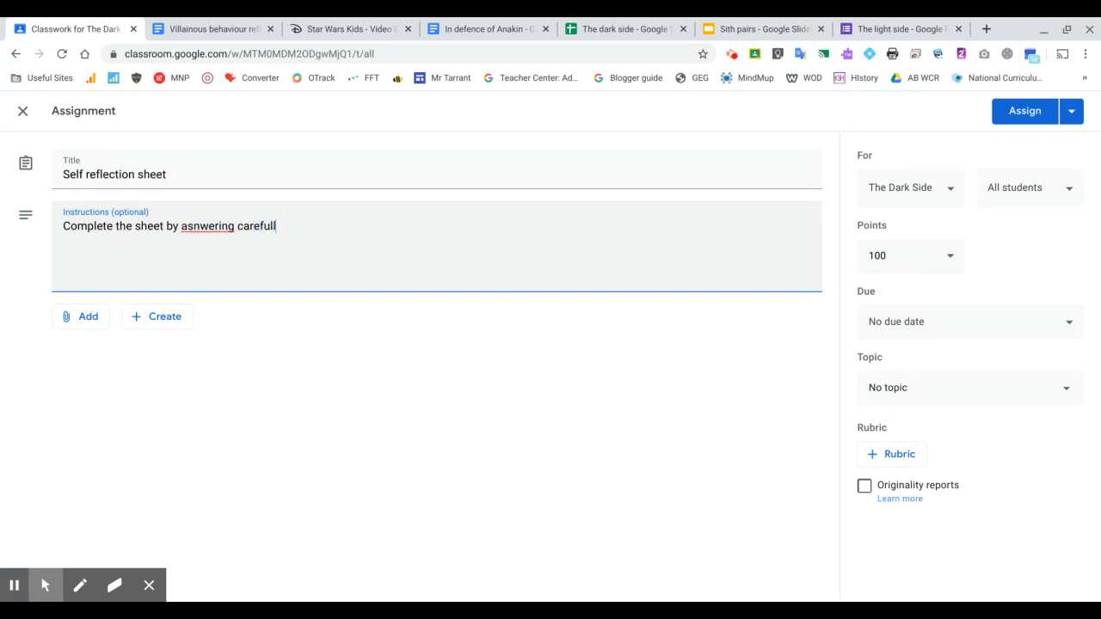
type("y in the boxes")
double_click(213, 224)
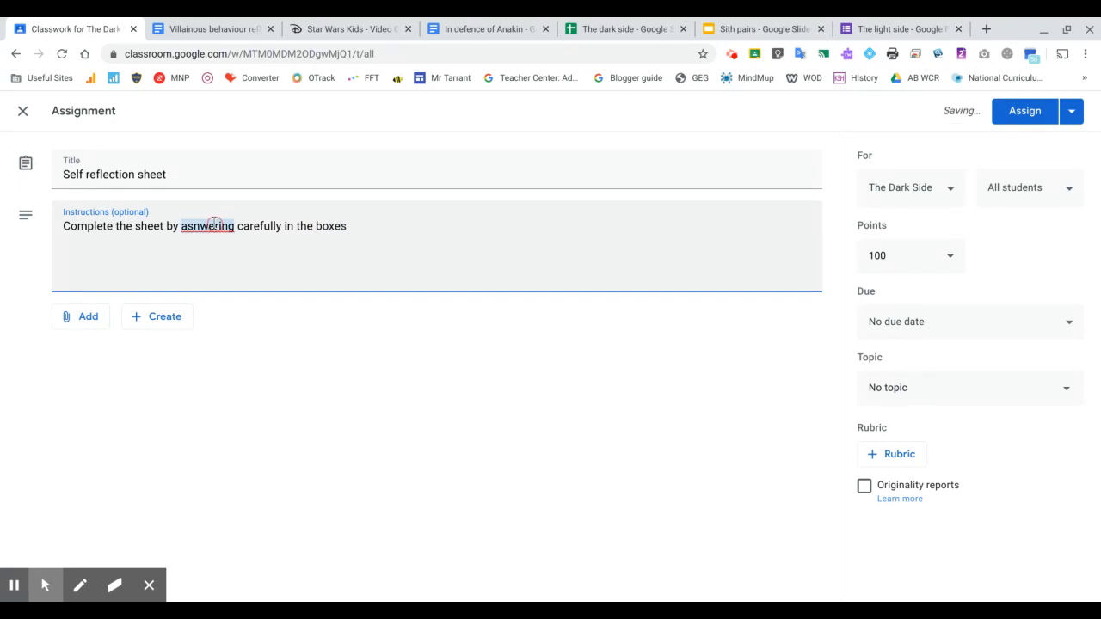
type("answering")
left_click(348, 227)
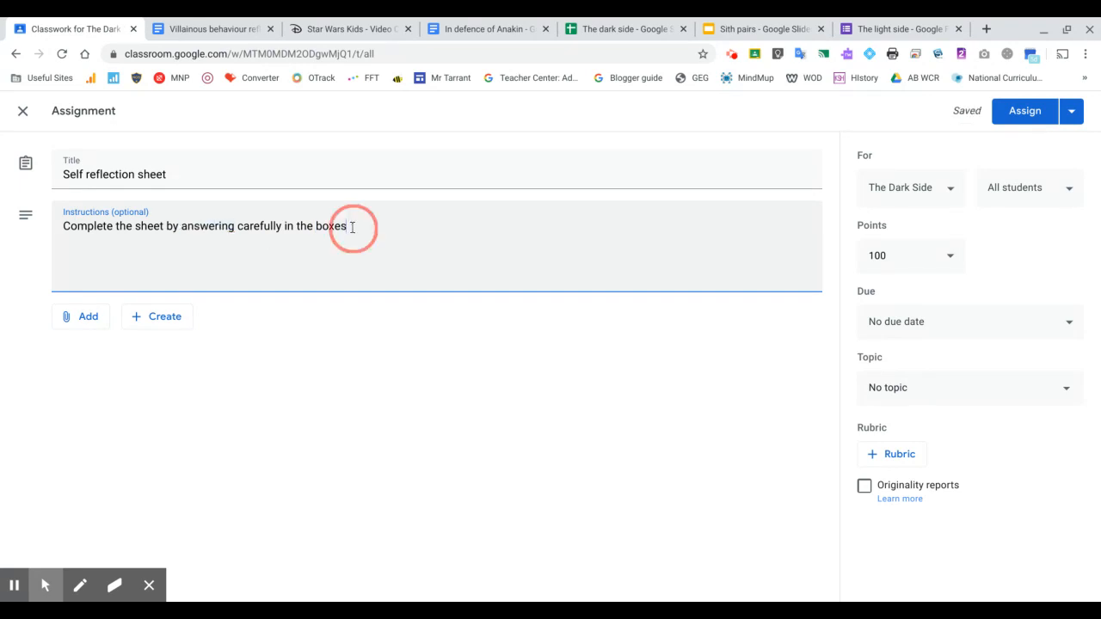
type(".")
Step: Add the instruction lines "Remember to answer in full sentences and punctuate." and "Explain your answers as fully as you can."
key("Return")
type("Remeber")
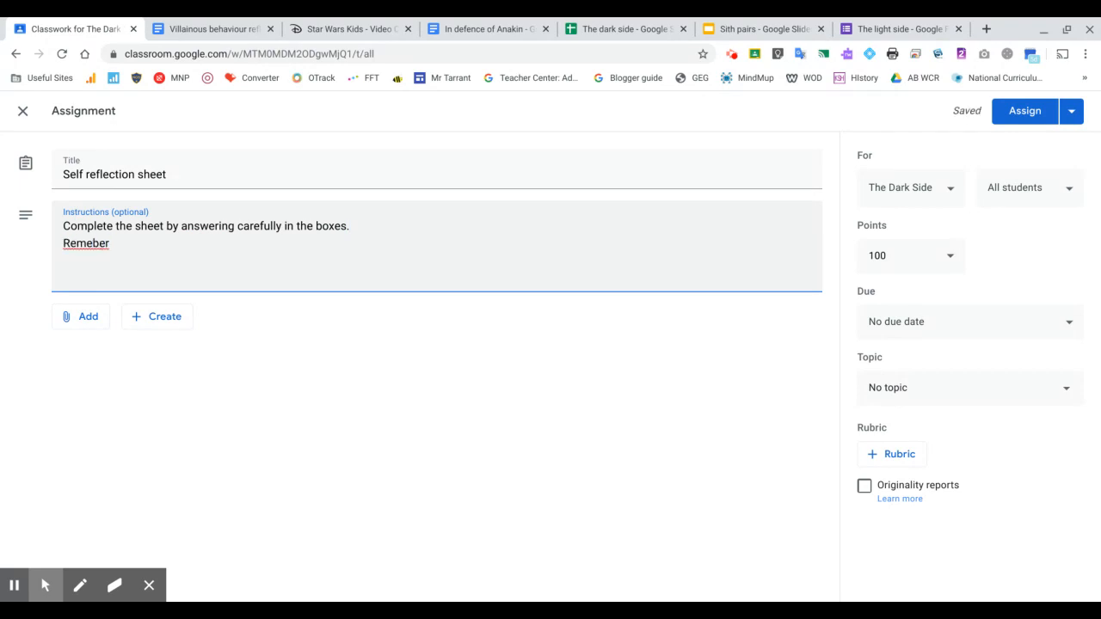
key("BackSpace")
key("BackSpace")
key("BackSpace")
key("BackSpace")
type("mber to answer in full")
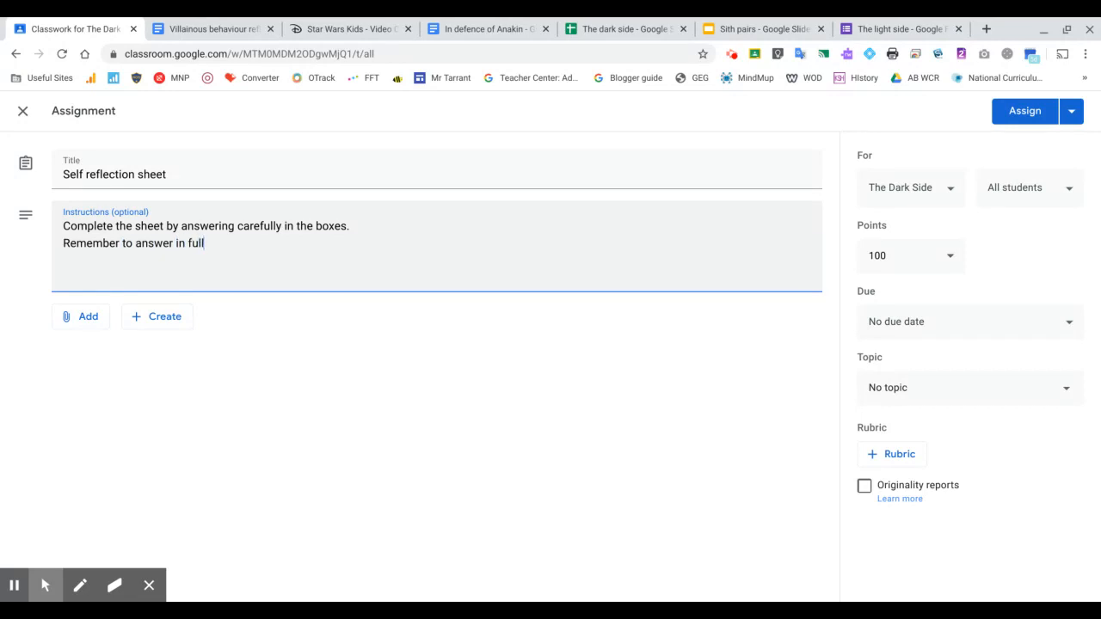
type(" sentences and punctuati")
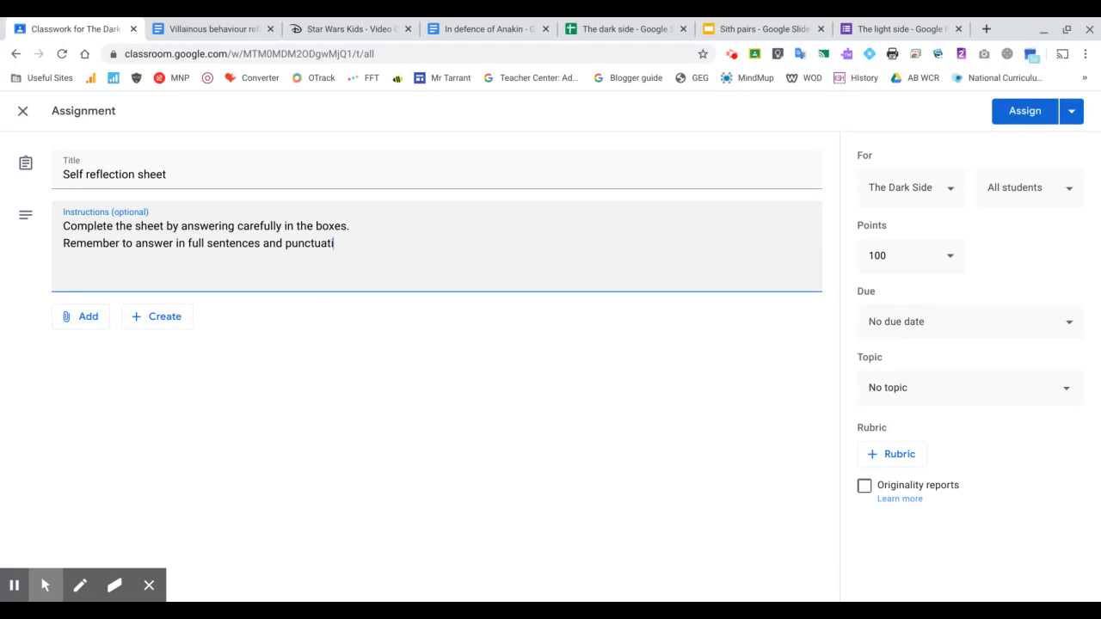
key("BackSpace")
type("e.")
key("Return")
type("Explain your answers as fully as you can.")
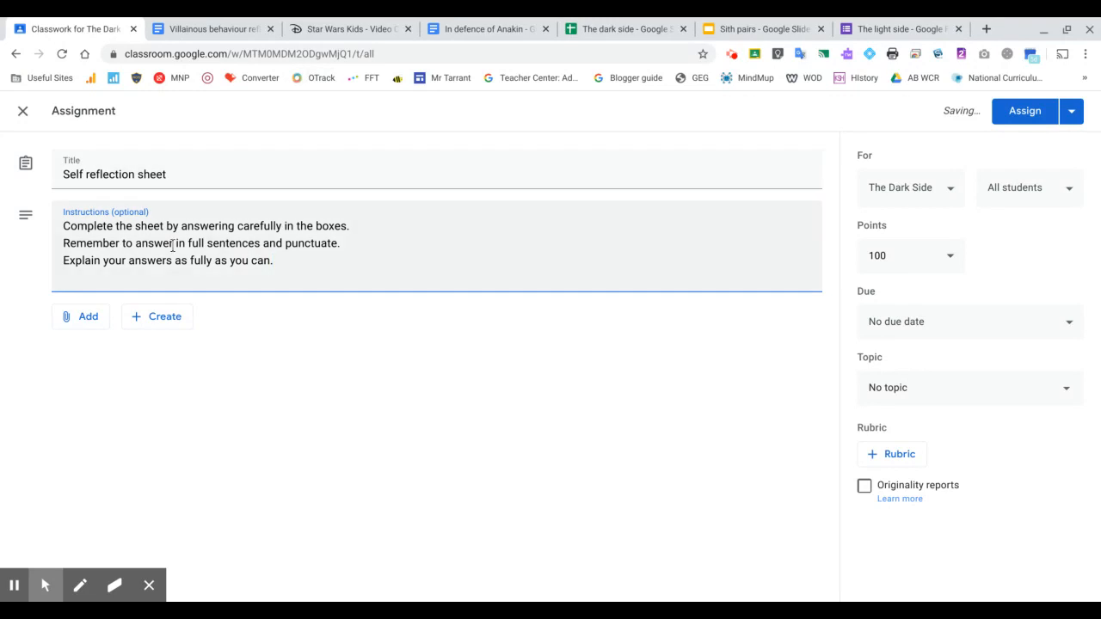
Step: Attach the recent Google Drive document "Villainous behaviour reflection" to the assignment
left_click(87, 321)
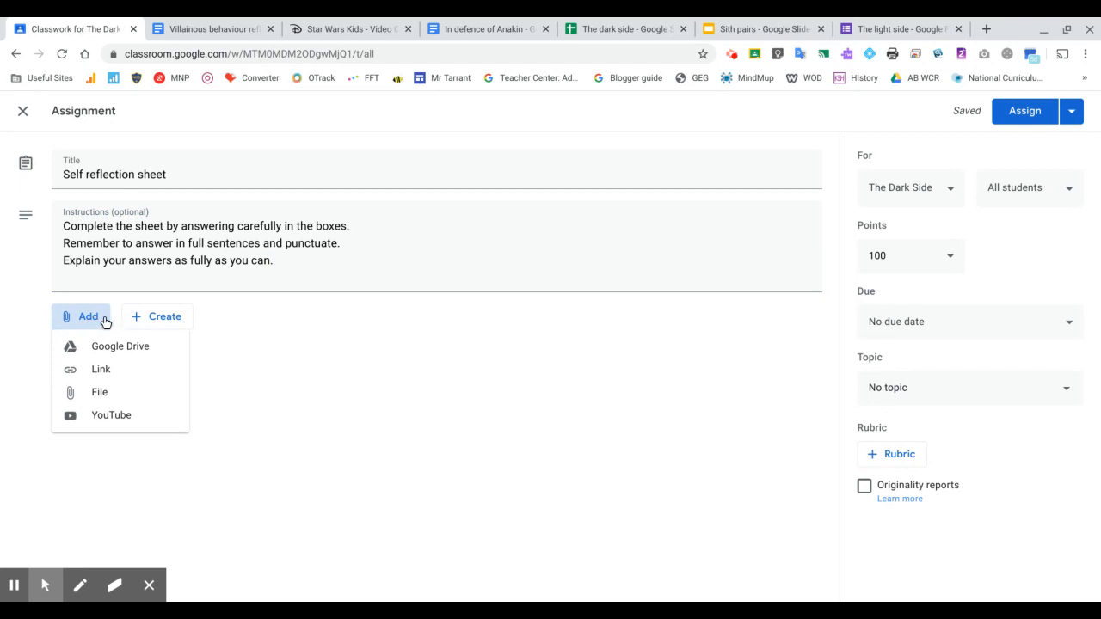
left_click(115, 350)
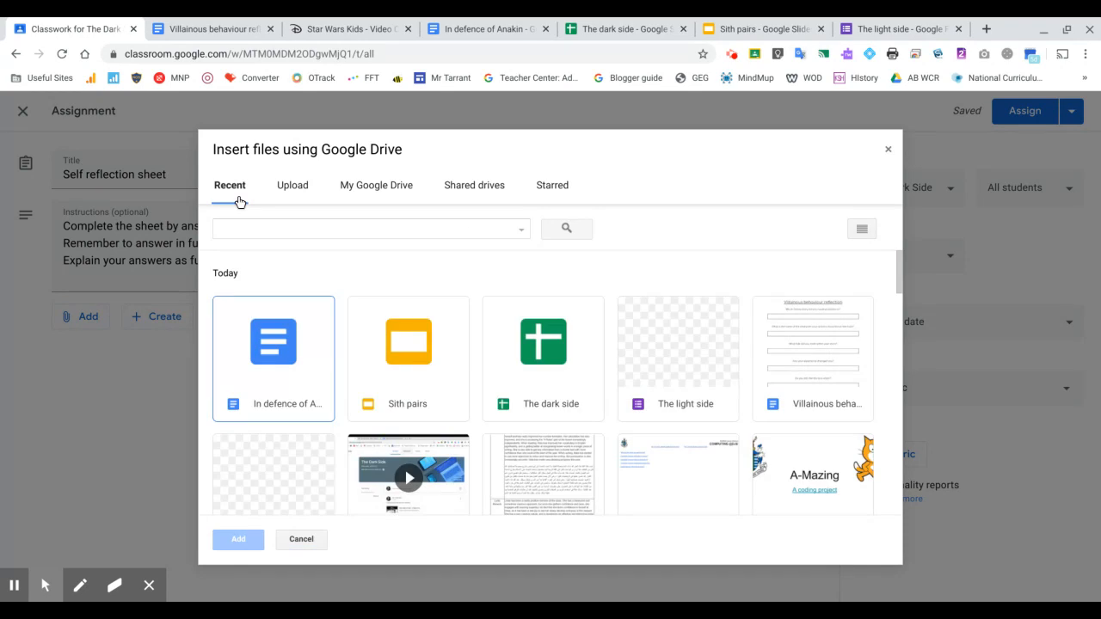
left_click(801, 360)
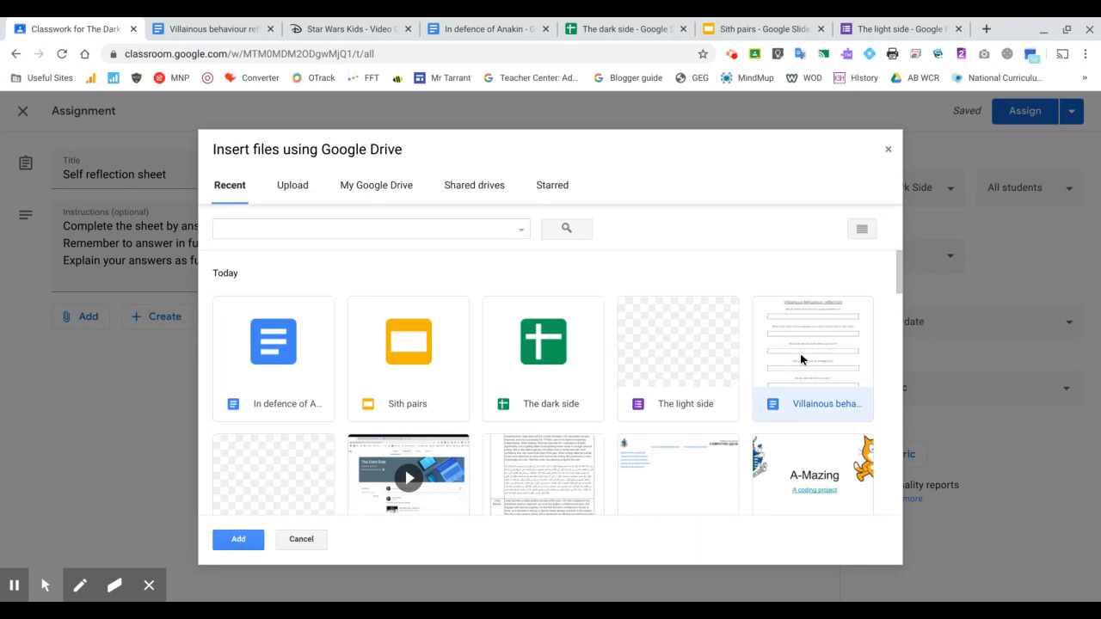
left_click(248, 542)
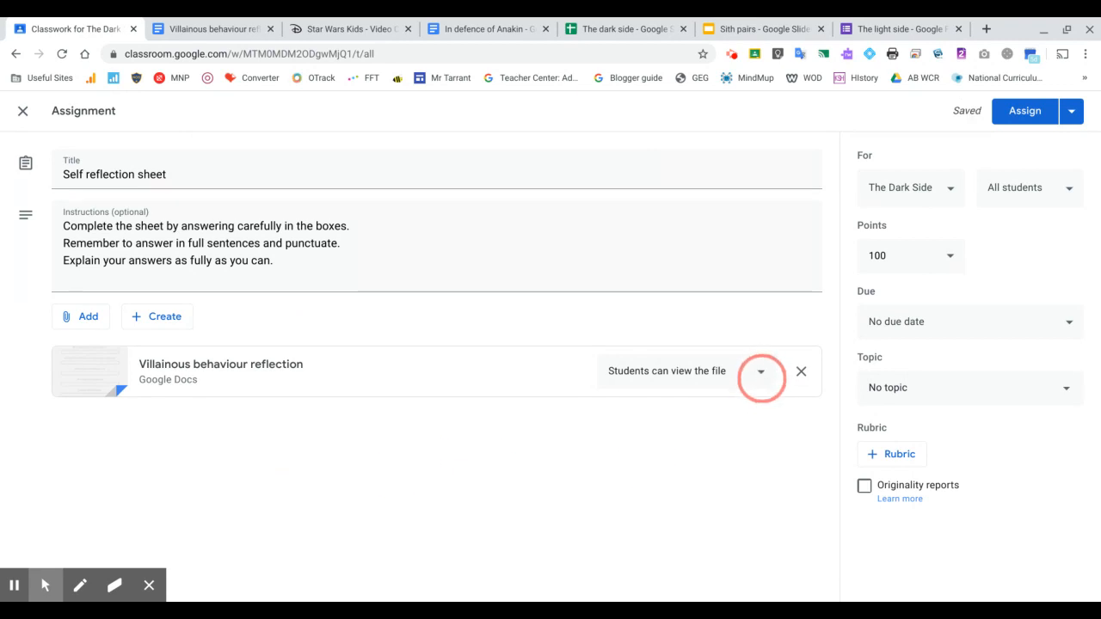
Step: Set the attached document to make a copy for each student and assign the work to the class
left_click(762, 377)
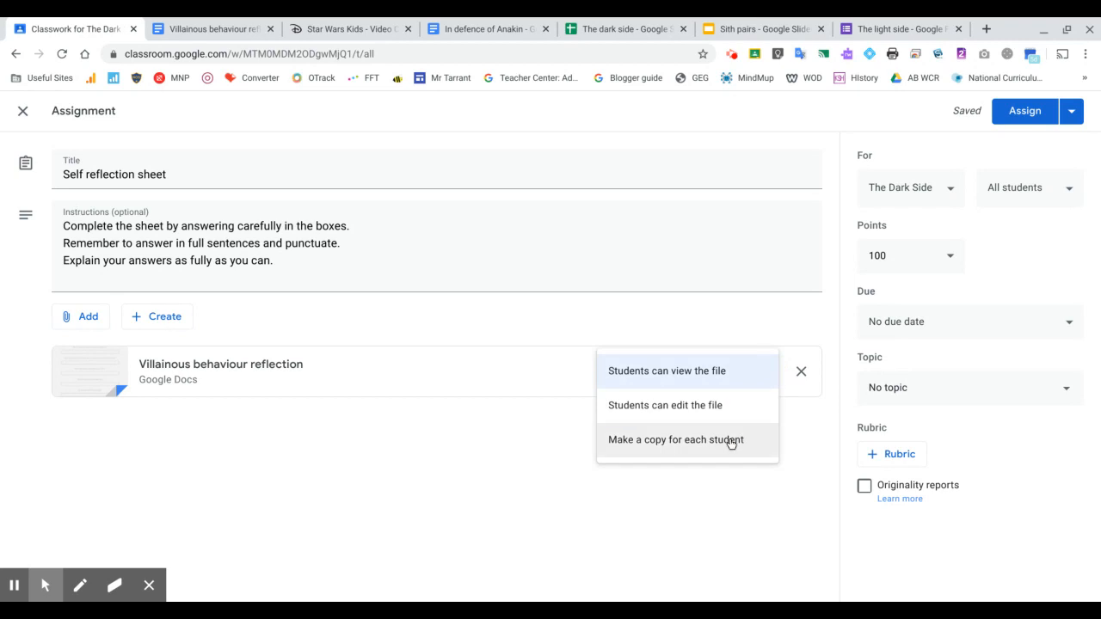
left_click(731, 407)
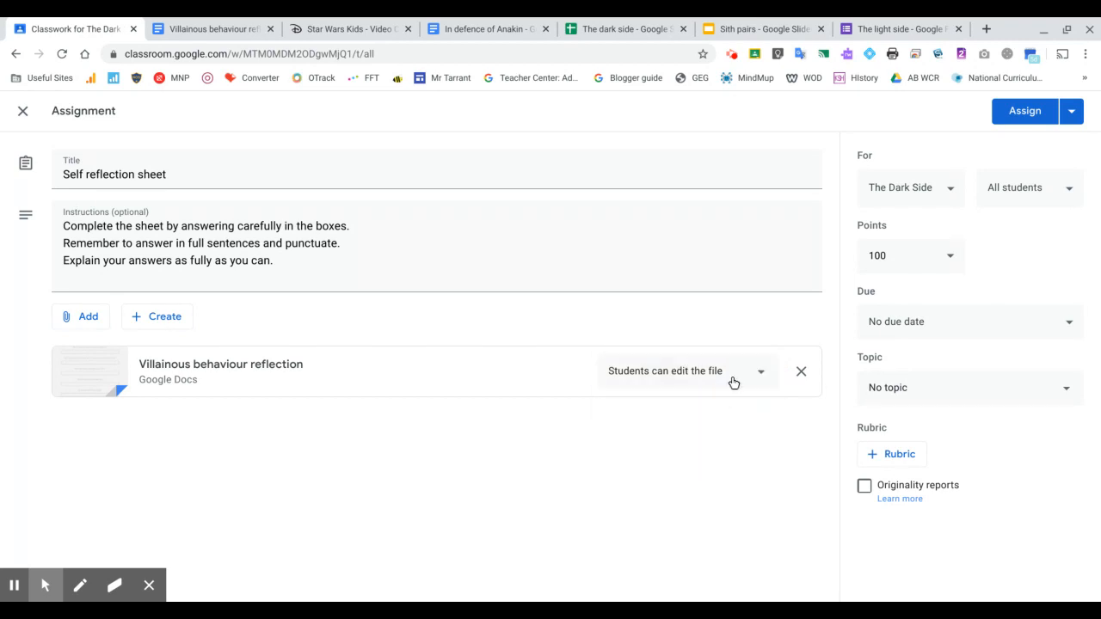
left_click(732, 379)
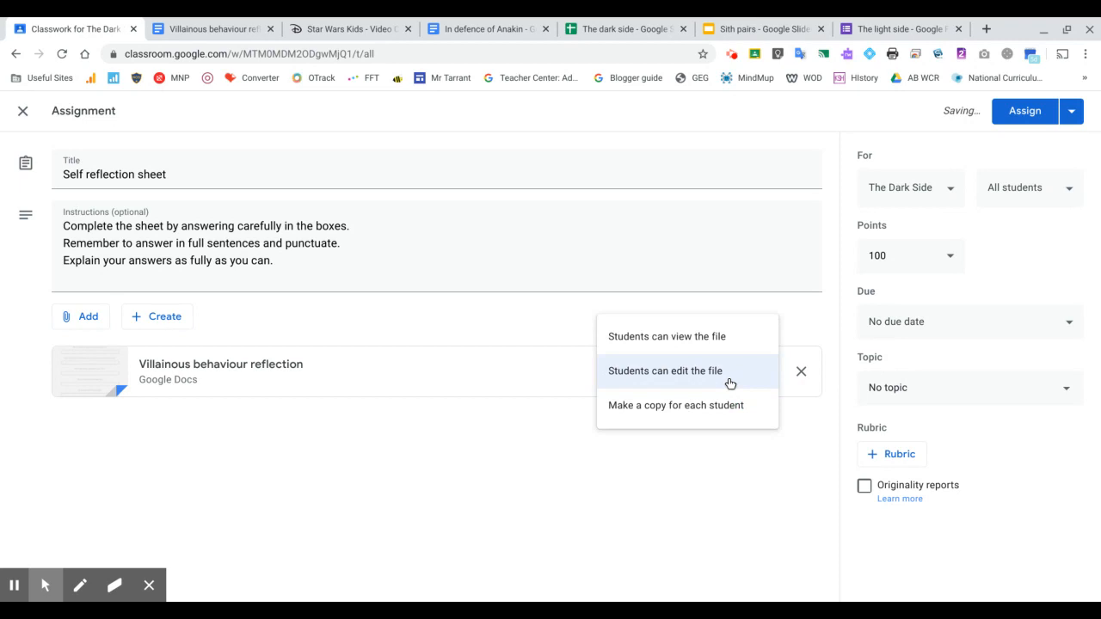
left_click(720, 413)
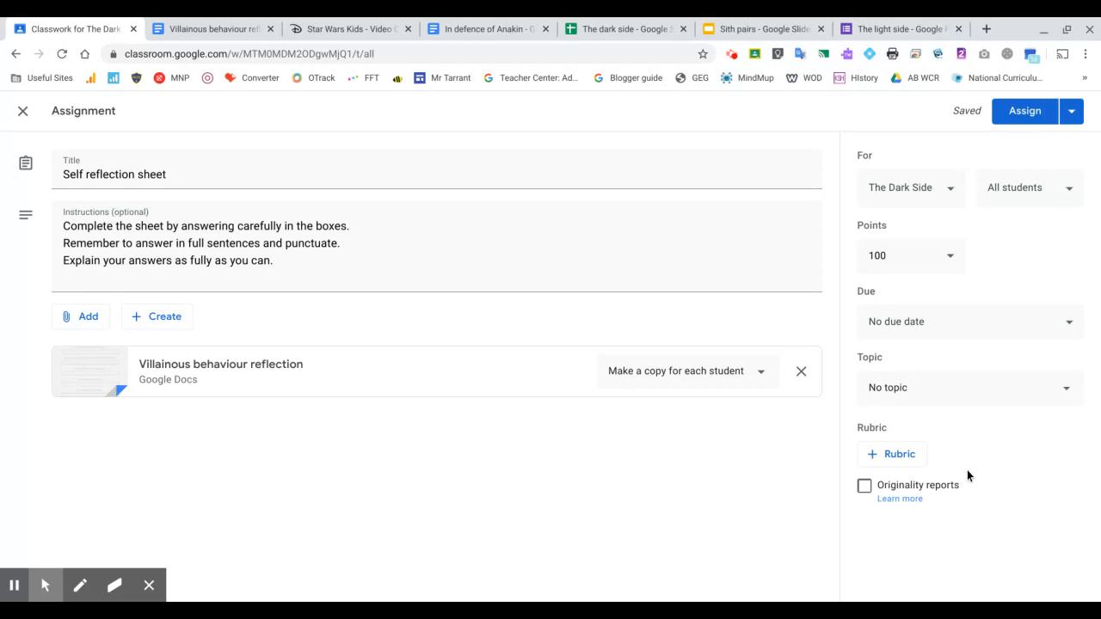
left_click(1023, 118)
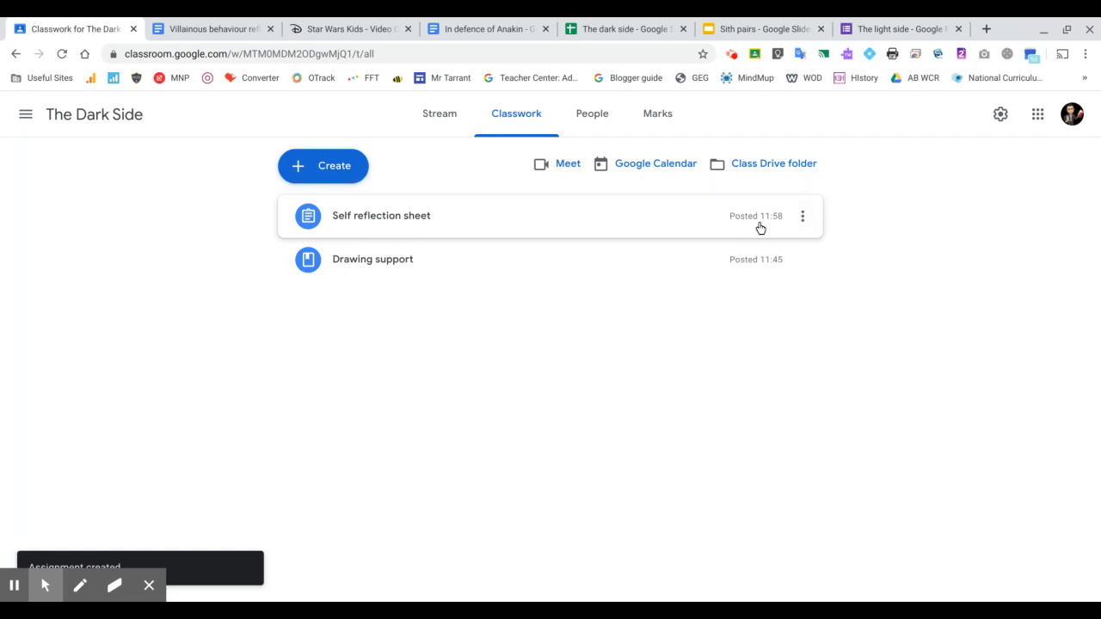
Step: Check the class stream and the marks page for the posted assignment, ending on the stream
left_click(460, 115)
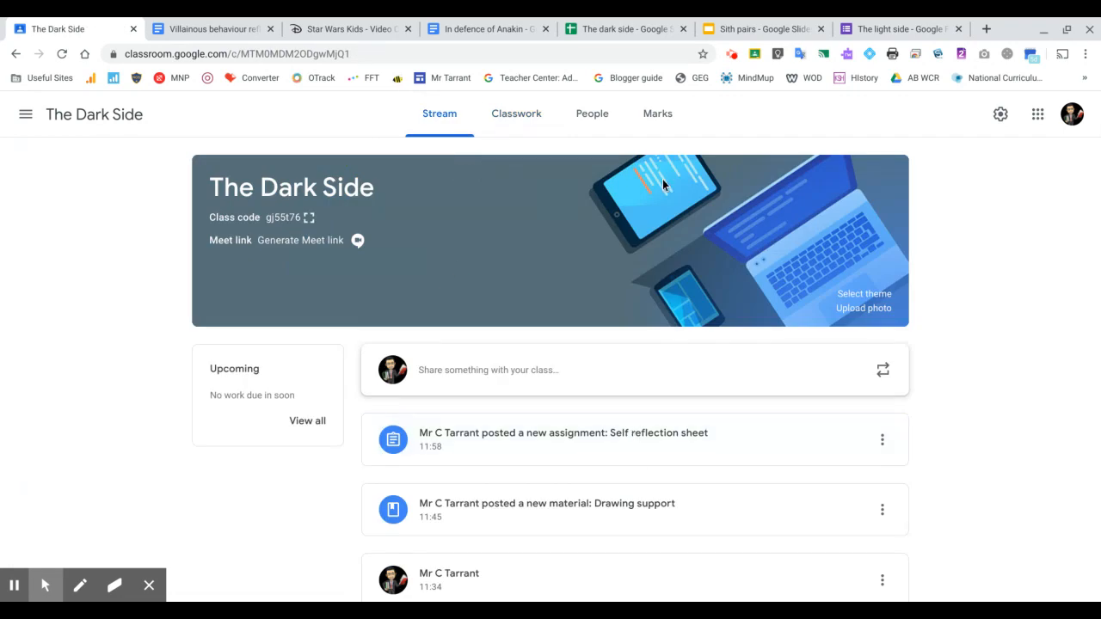
left_click(642, 126)
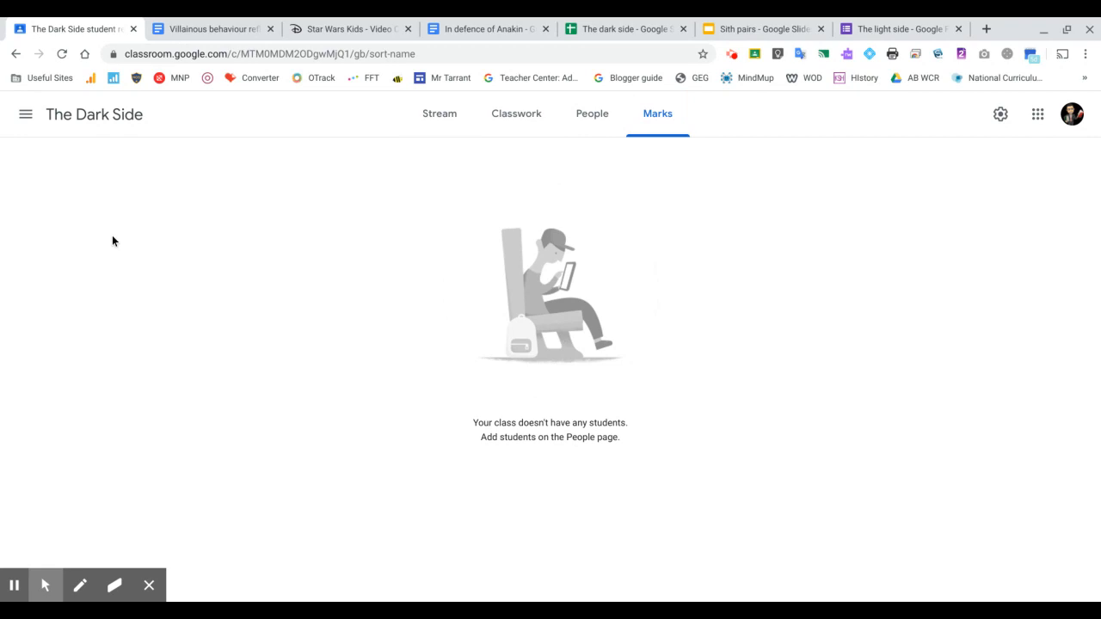
left_click(444, 115)
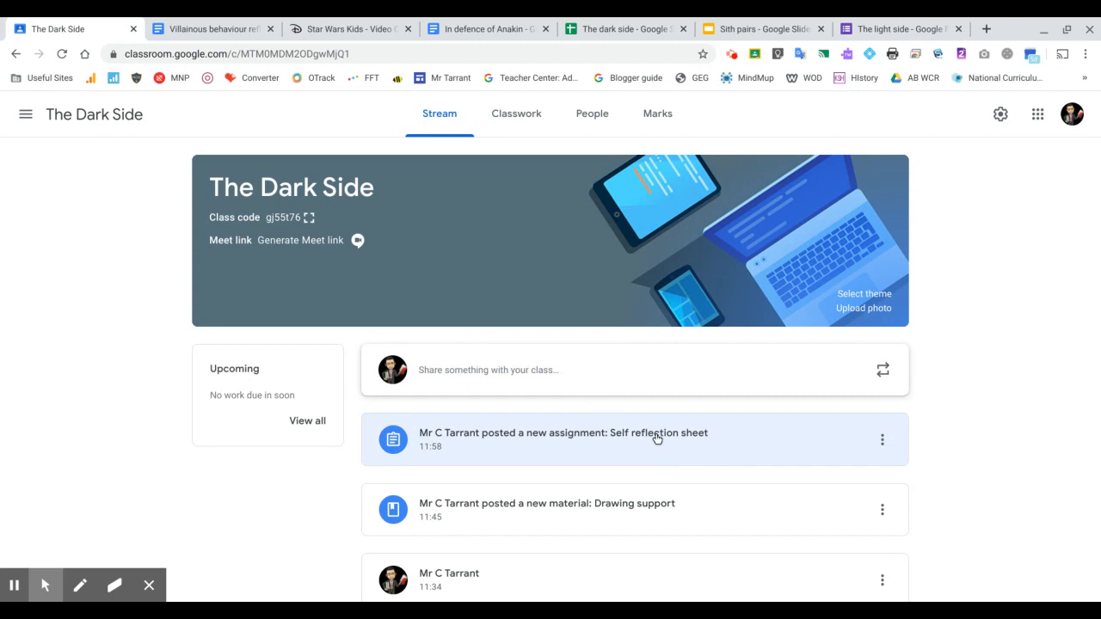
Step: Switch to the Villainous behaviour reflection document in Google Docs and review its questions and answer boxes
left_click(216, 37)
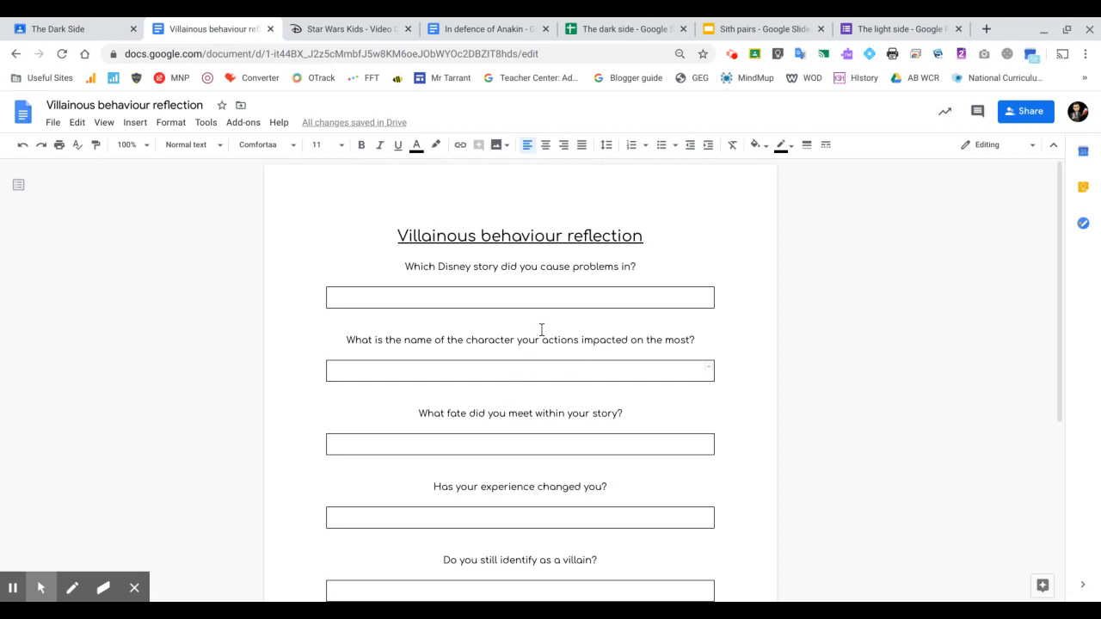
scroll(533, 394, "down", 1)
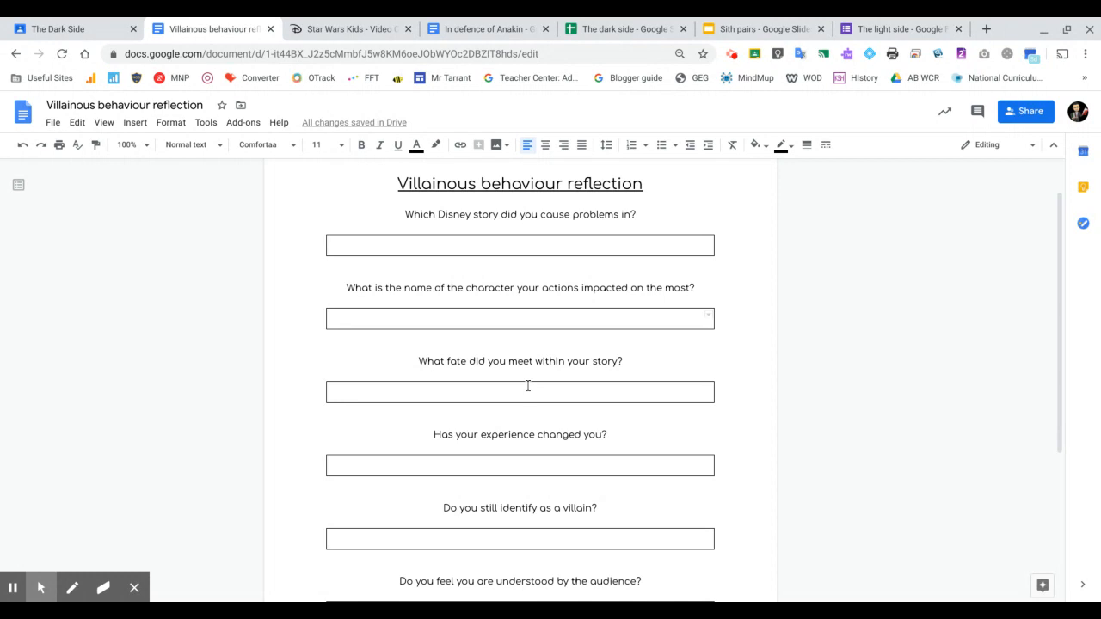
left_click(731, 54)
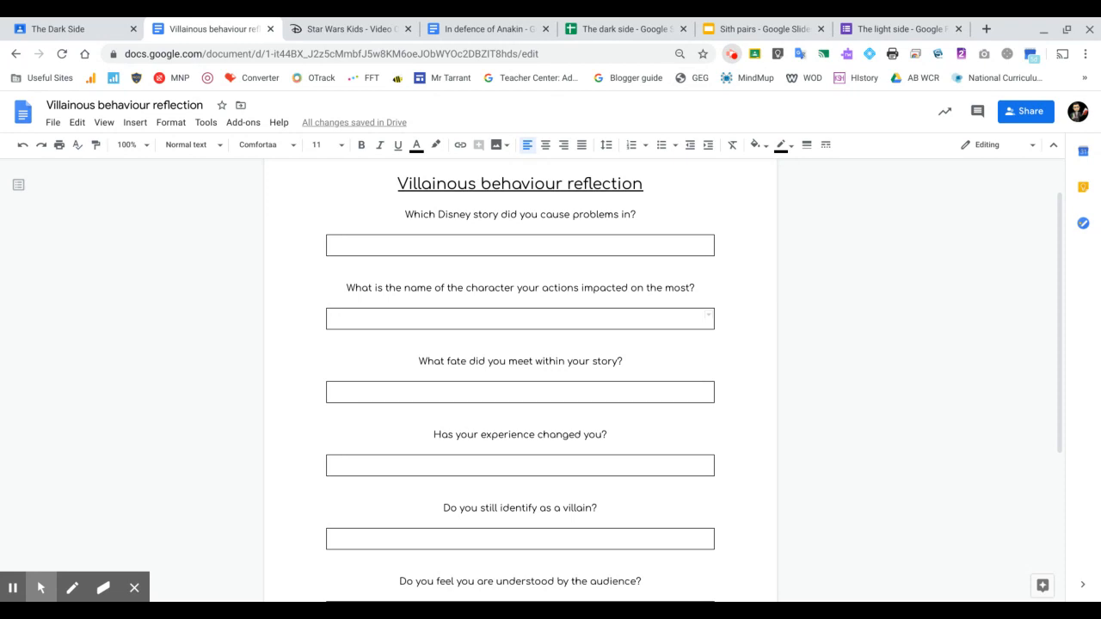